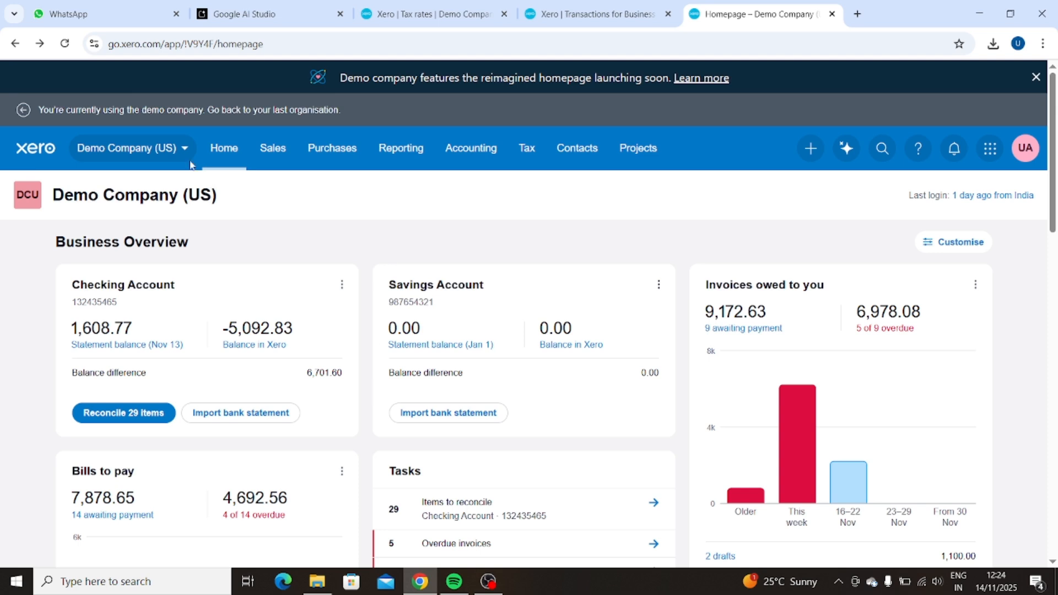
- Open the Account Transactions report for Demo Company (US)
click(179, 147)
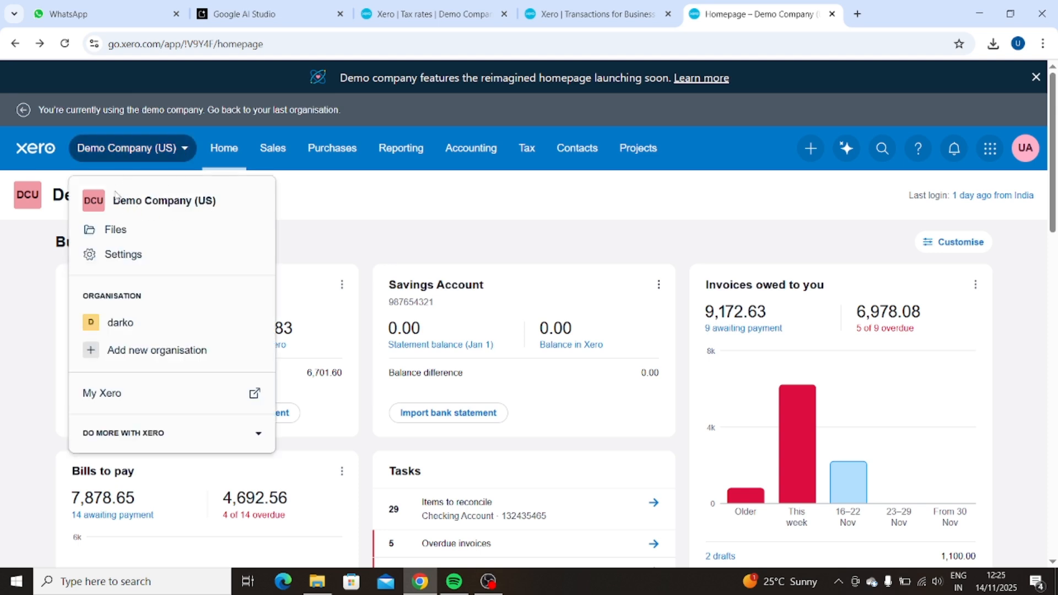
click(182, 159)
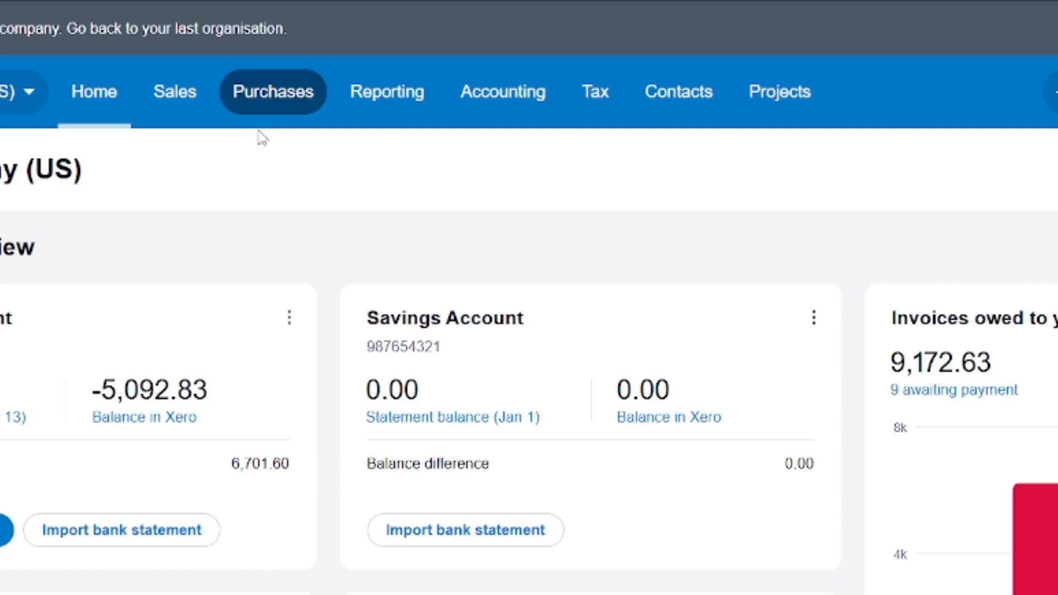
click(363, 111)
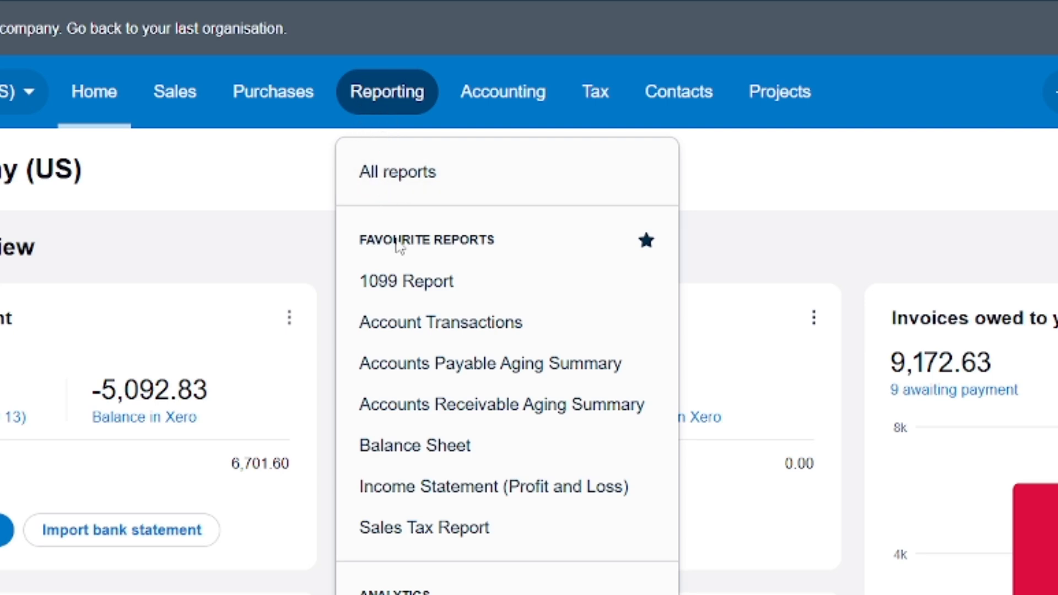
click(411, 332)
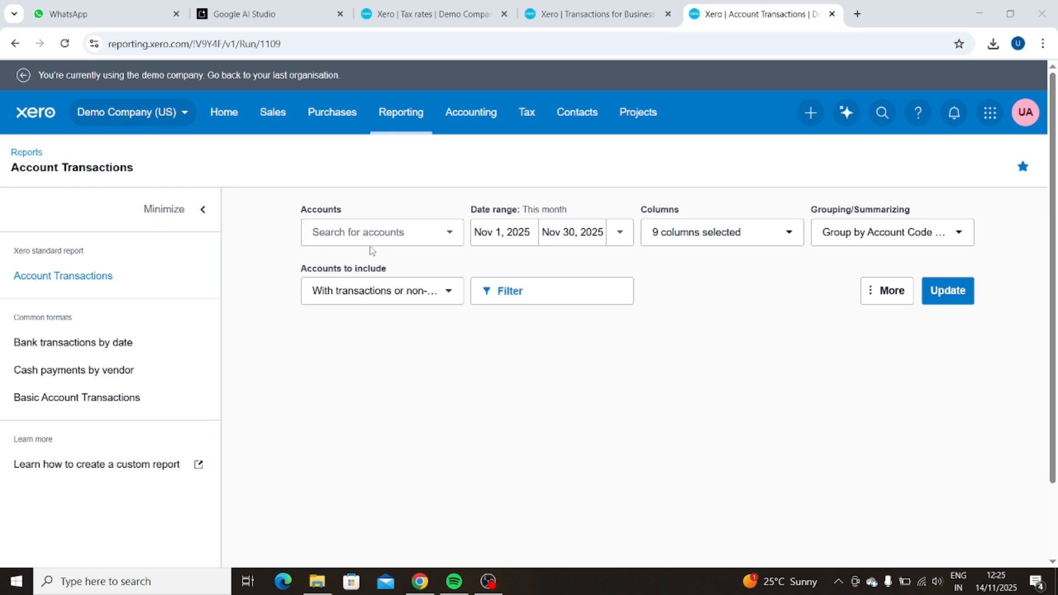
- Generate the Account Transactions report for account 090 - Checking Account
click(446, 239)
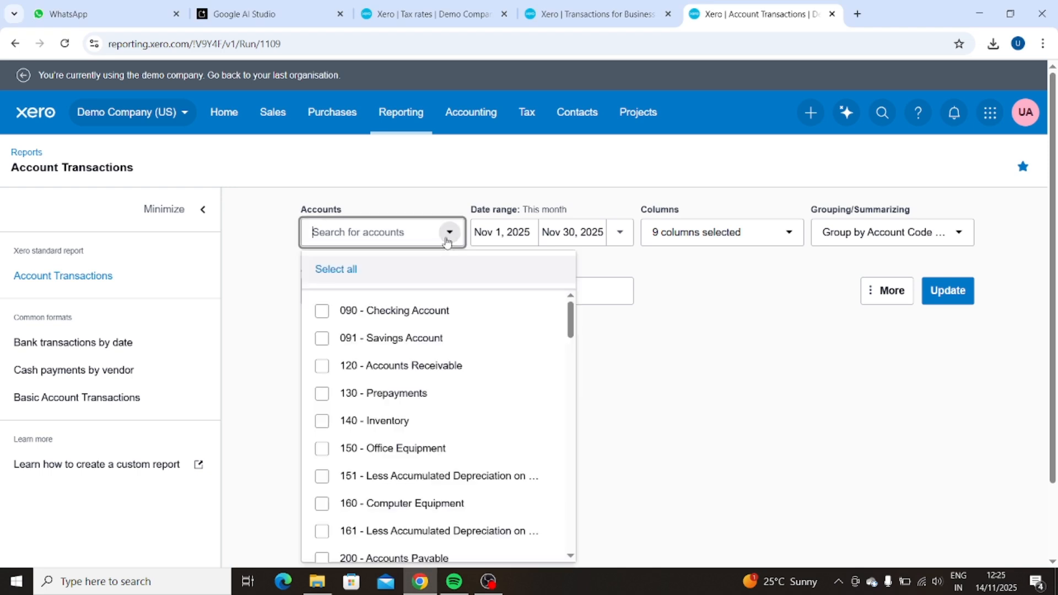
click(407, 314)
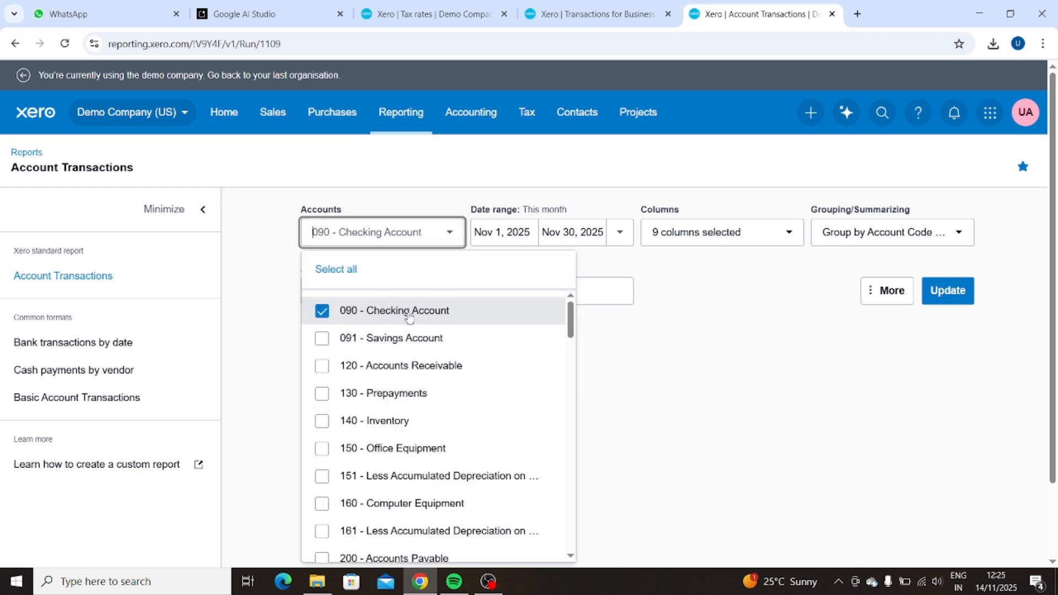
click(661, 283)
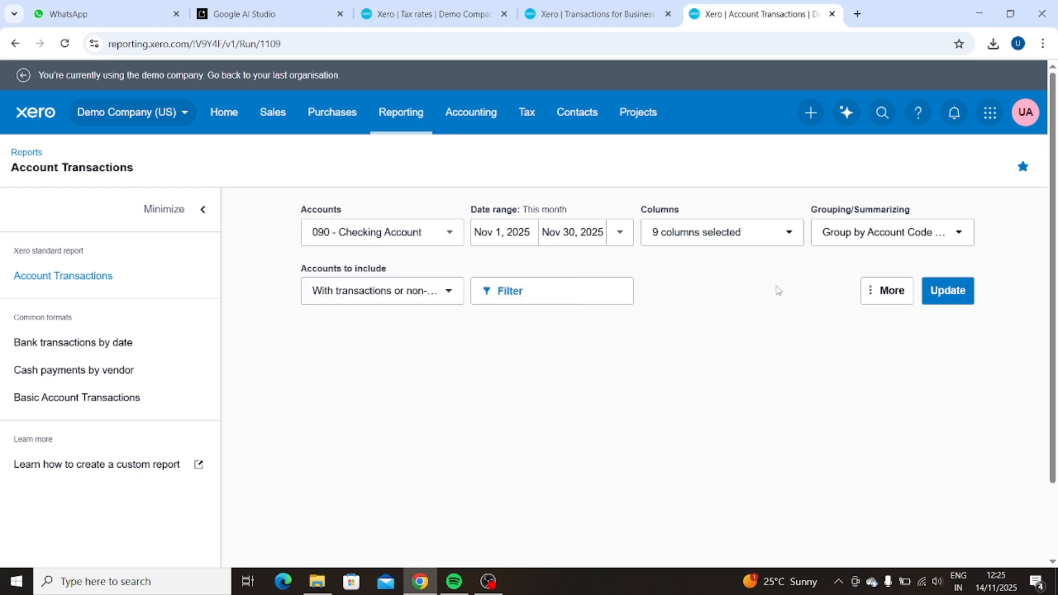
click(938, 304)
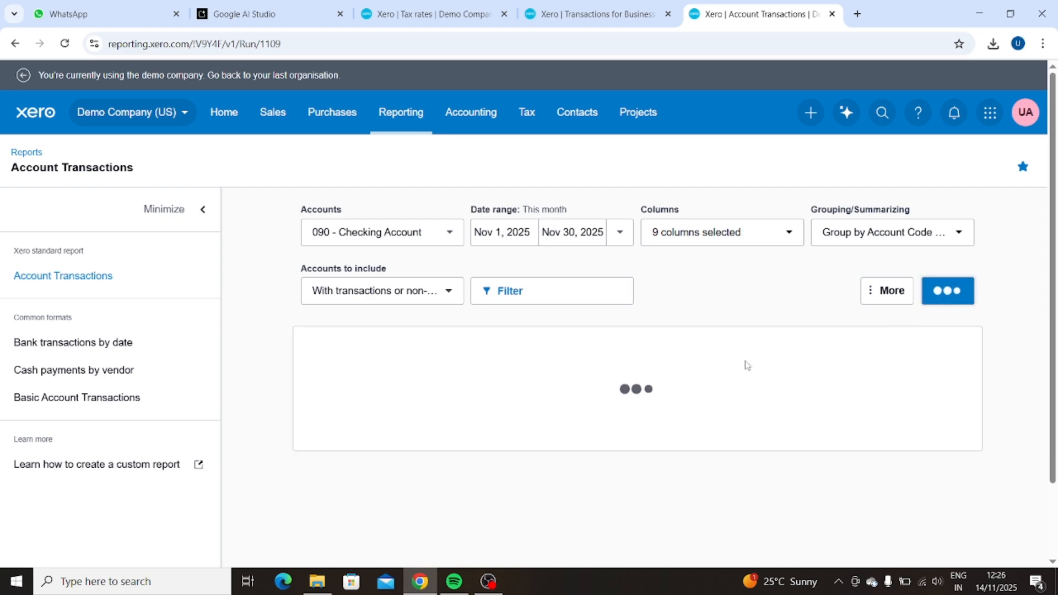
- Check which export formats are offered for the generated checking account report
scroll(699, 392, down, 5)
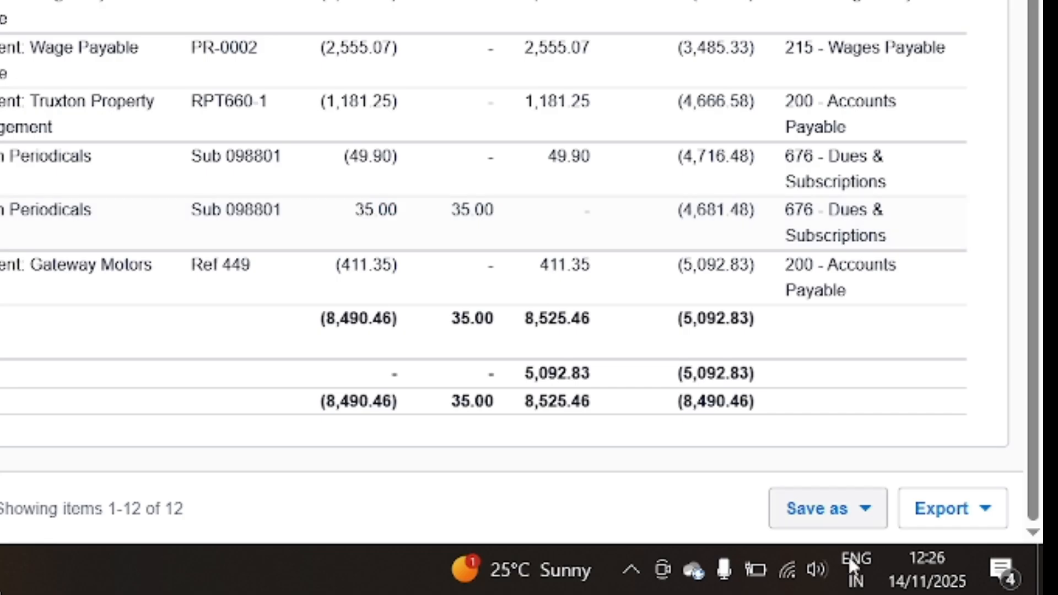
click(928, 513)
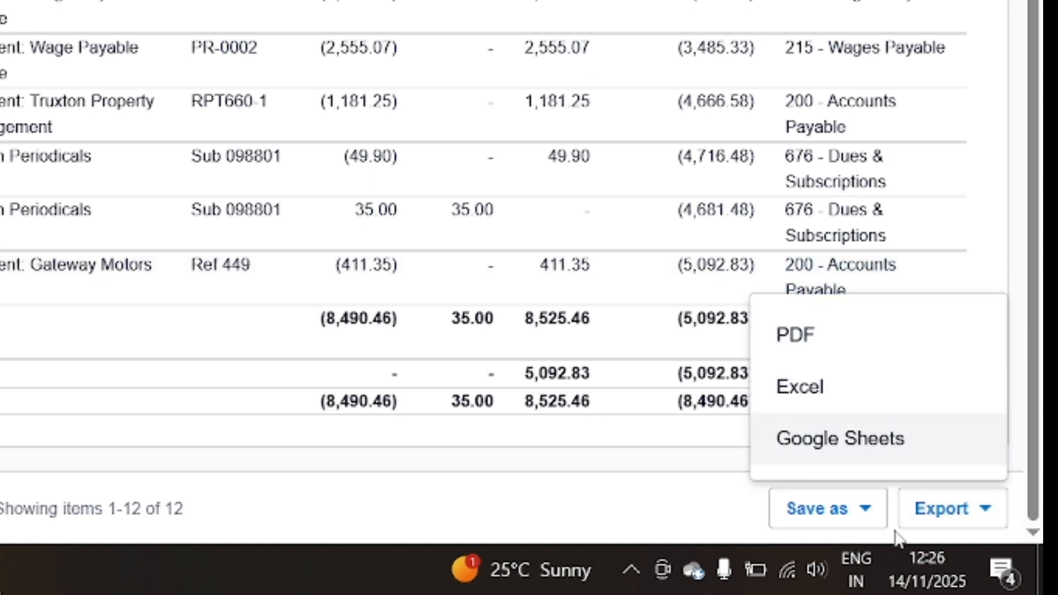
click(943, 513)
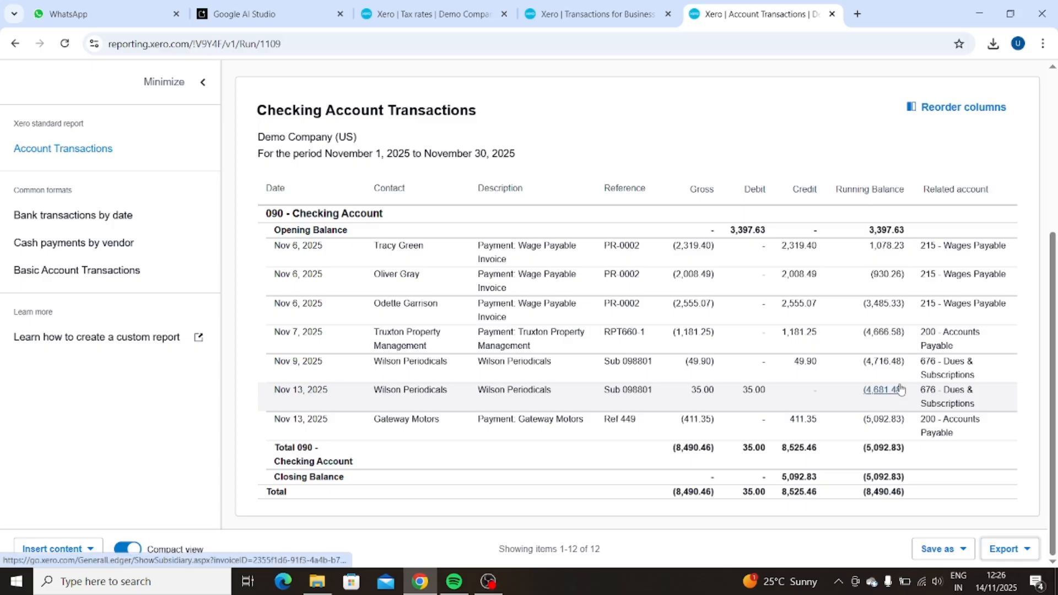
- Change the report's date range to Last fiscal year and regenerate the report
scroll(900, 389, up, 4)
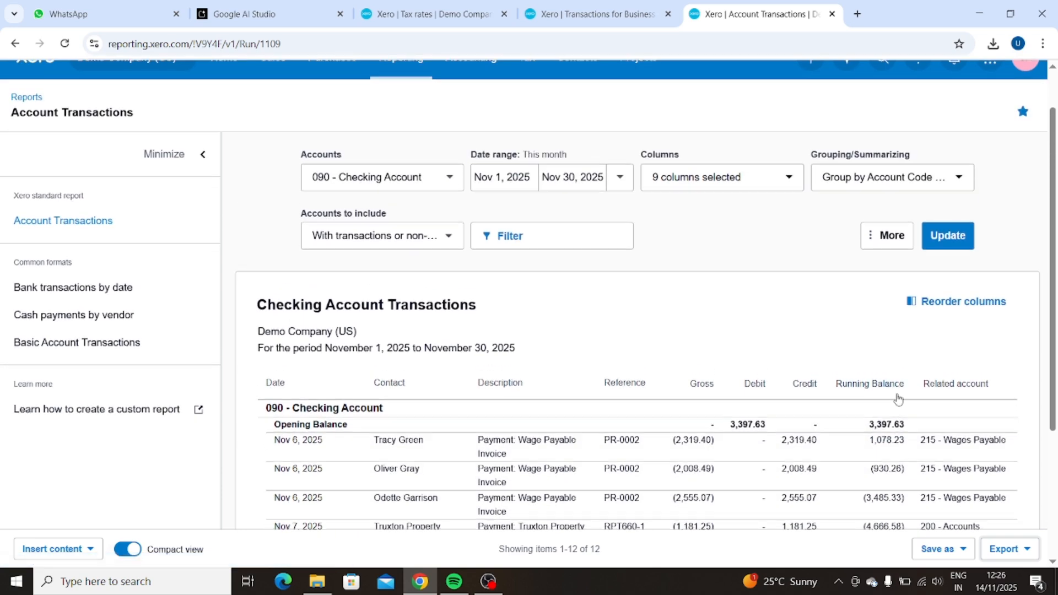
scroll(896, 399, down, 1)
scroll(891, 400, up, 2)
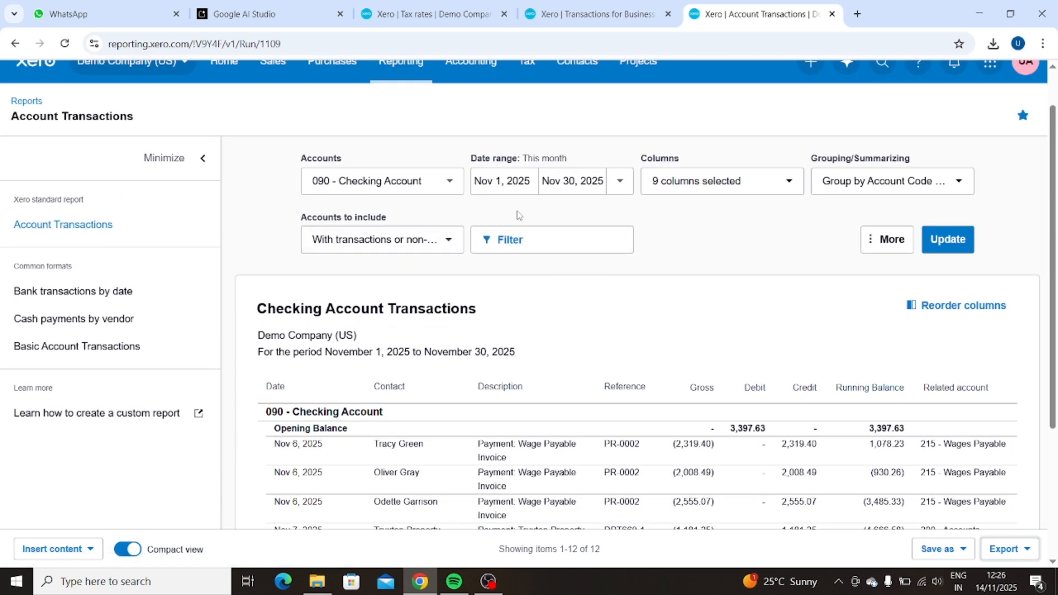
click(619, 187)
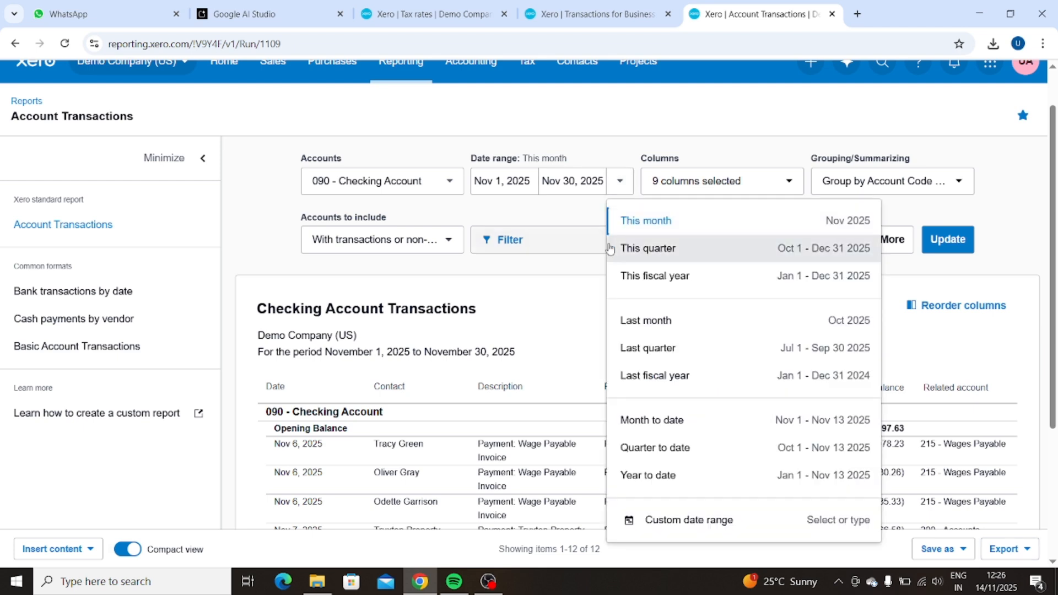
click(662, 378)
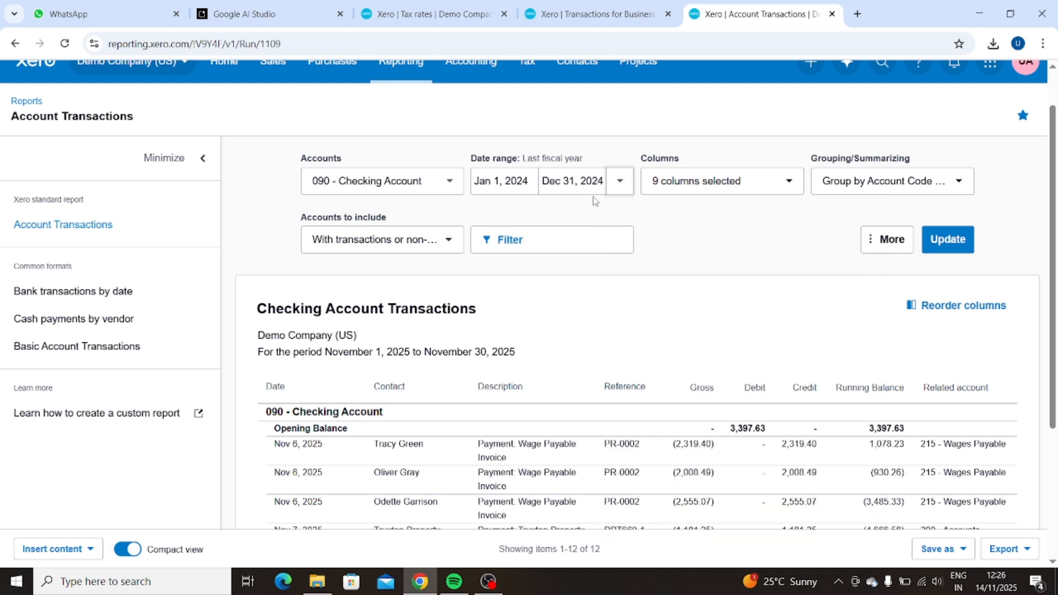
click(961, 245)
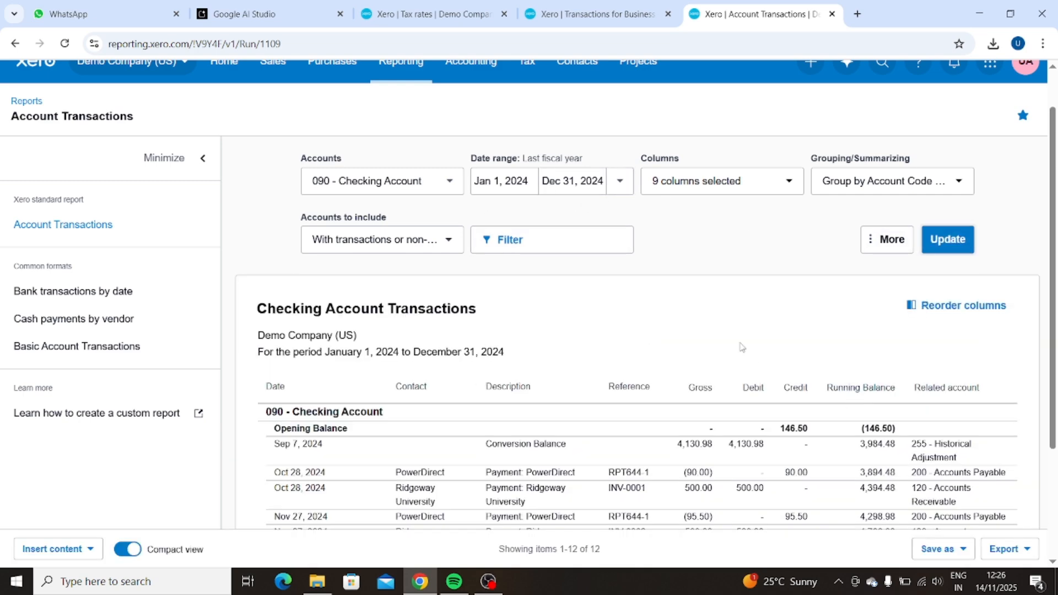
- Review the last fiscal year's checking account transactions and the report's export choices
scroll(741, 346, down, 3)
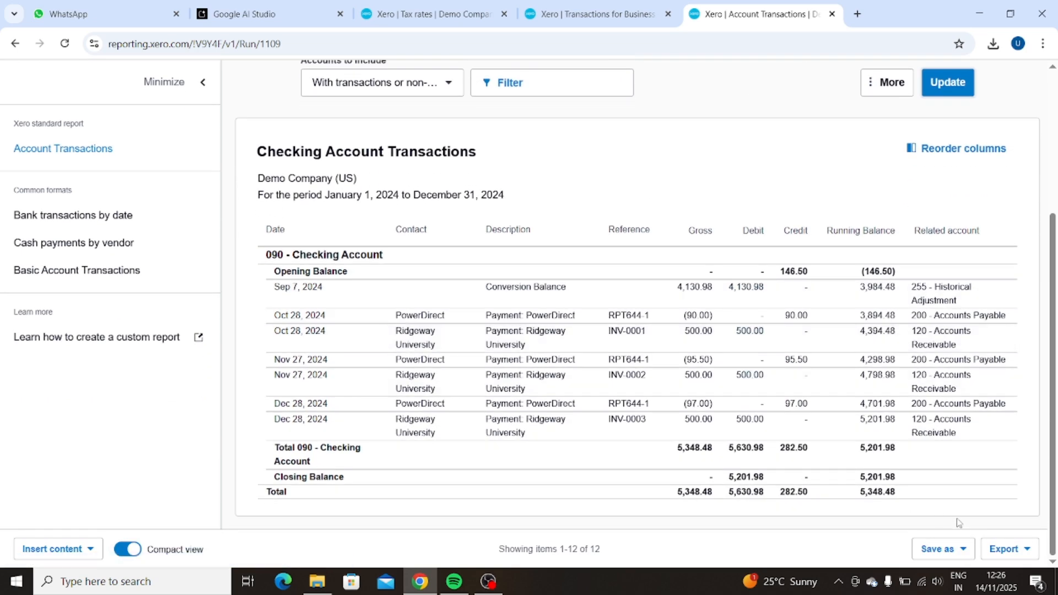
click(1006, 549)
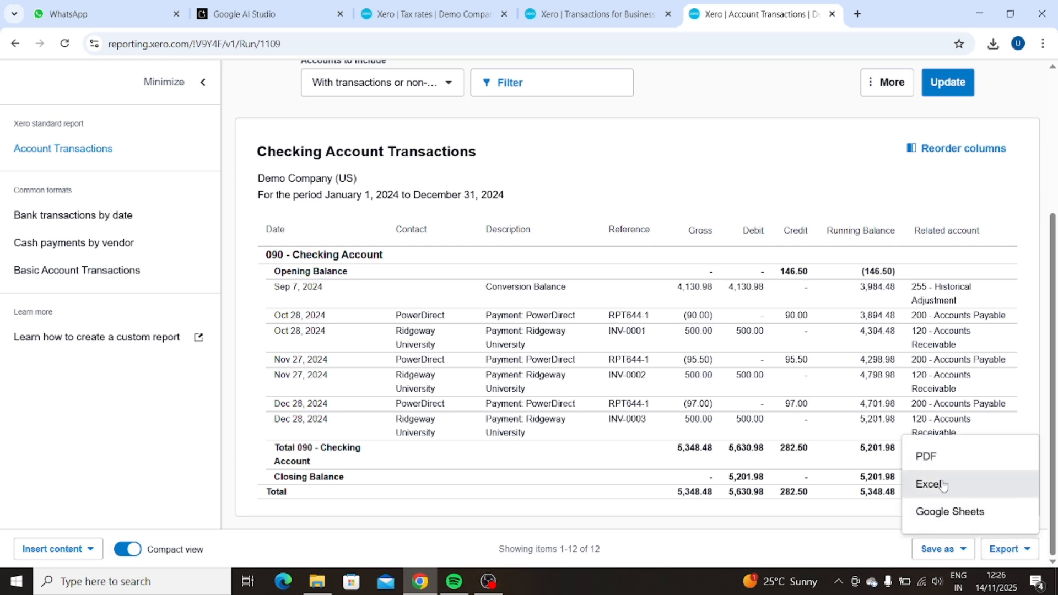
click(998, 545)
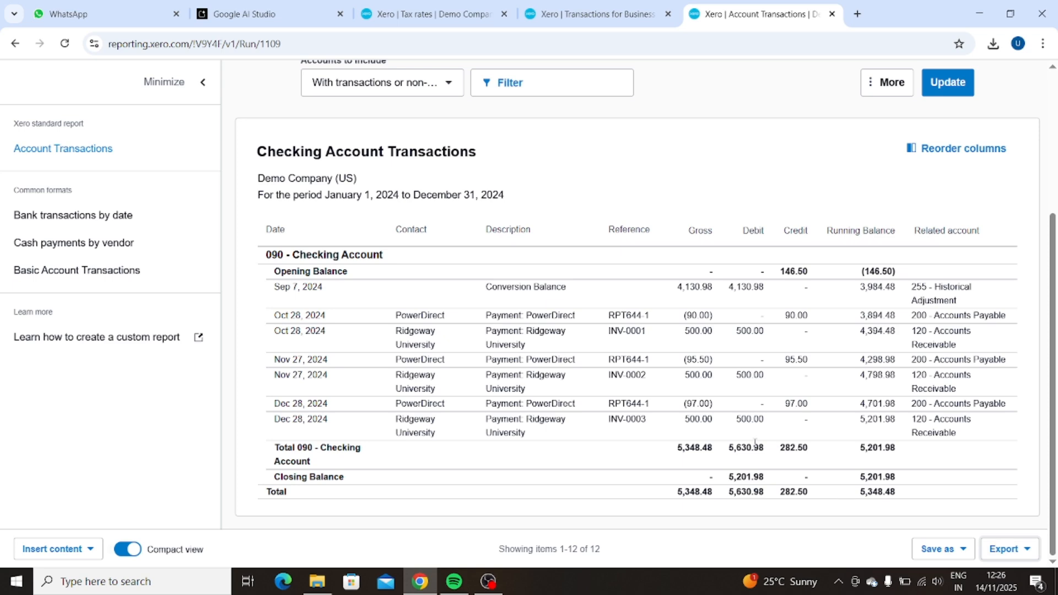
scroll(562, 287, up, 4)
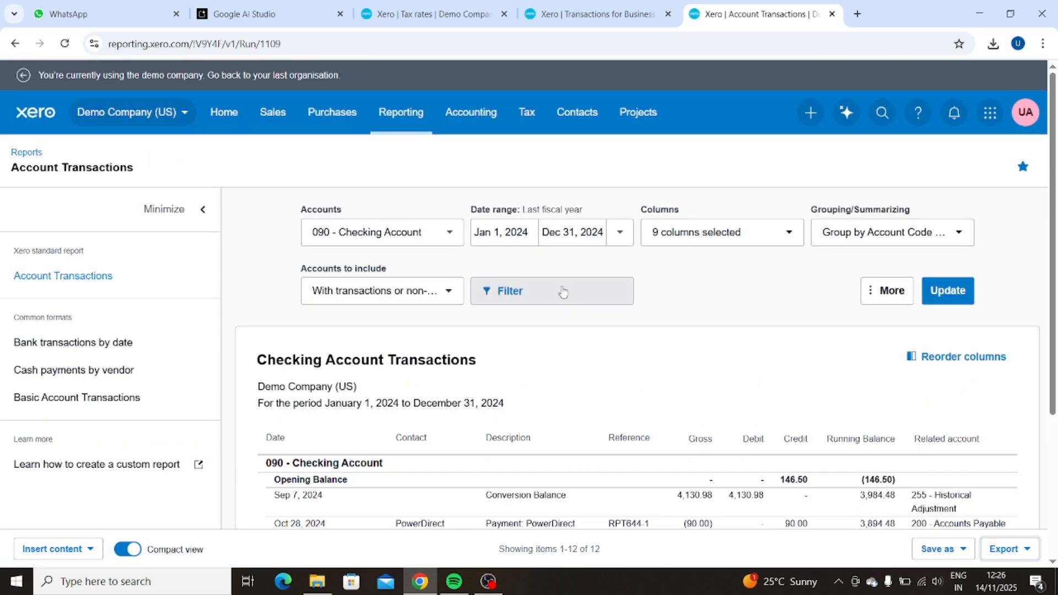
- Return to the homepage and open the Checking Account's items to reconcile
click(232, 124)
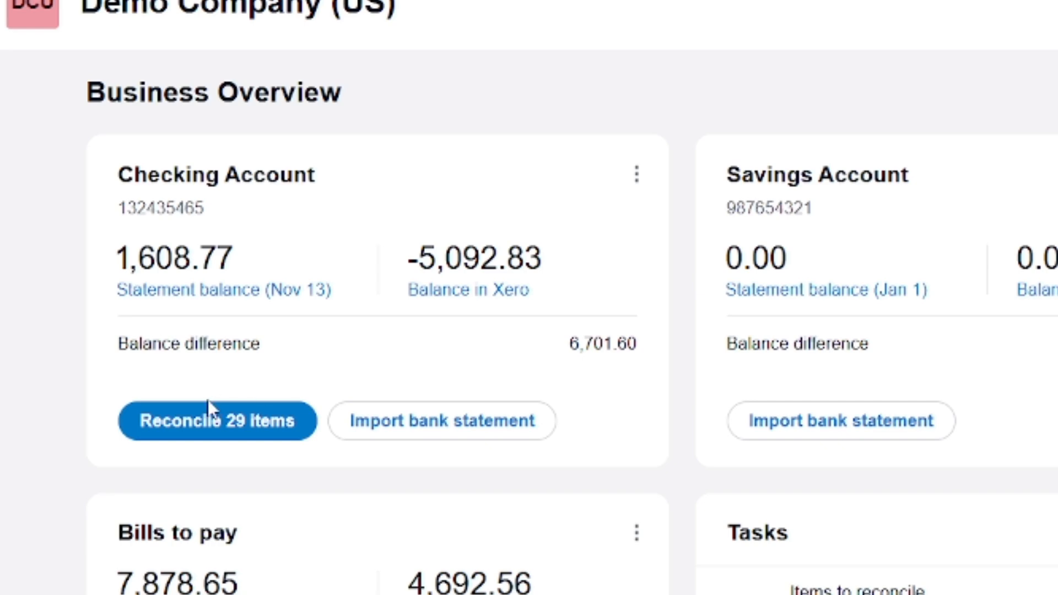
click(211, 433)
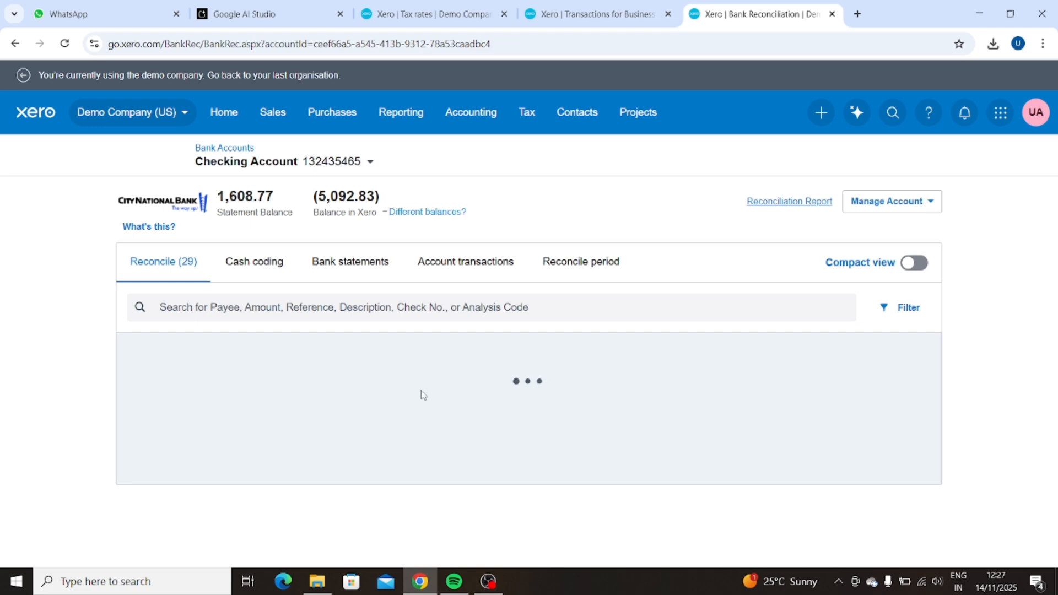
- Reconcile the suggested matches for Check 1236 and the Ridgeway University INV-0035 receipt
scroll(424, 392, down, 4)
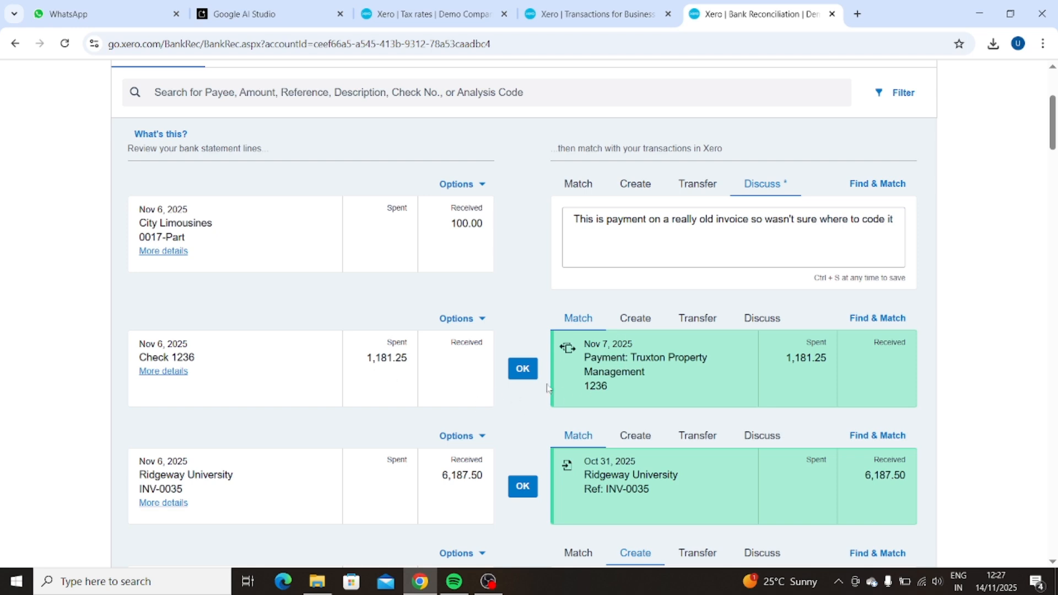
scroll(573, 392, down, 2)
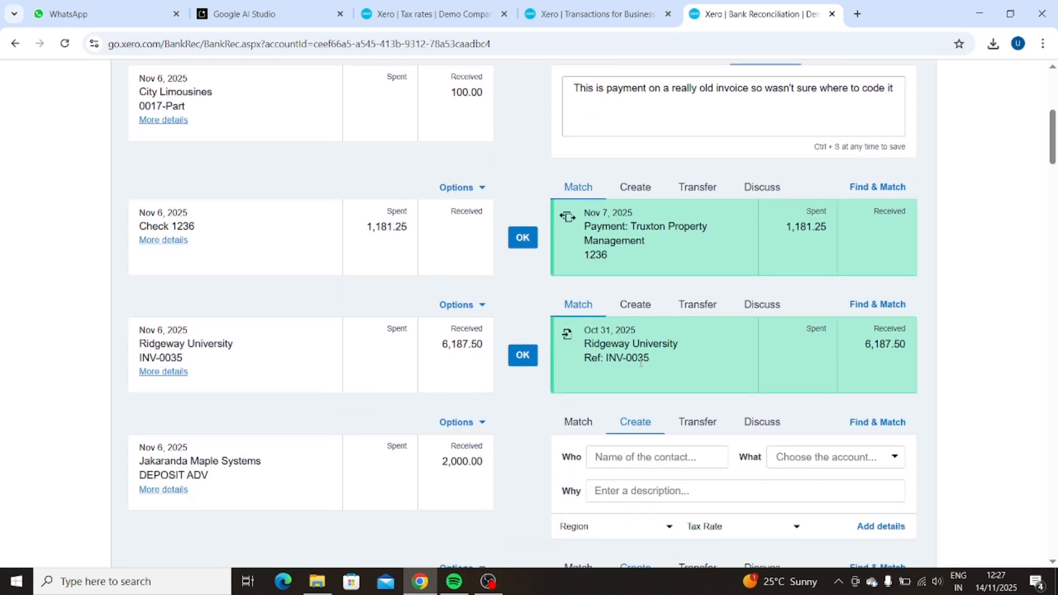
scroll(562, 392, up, 1)
scroll(559, 397, down, 2)
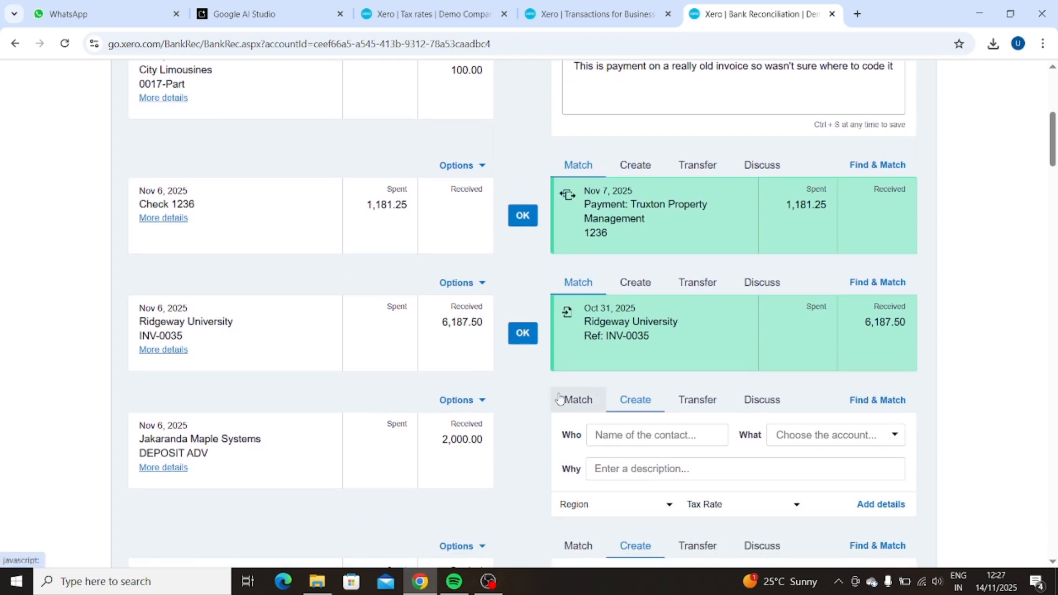
scroll(558, 397, up, 1)
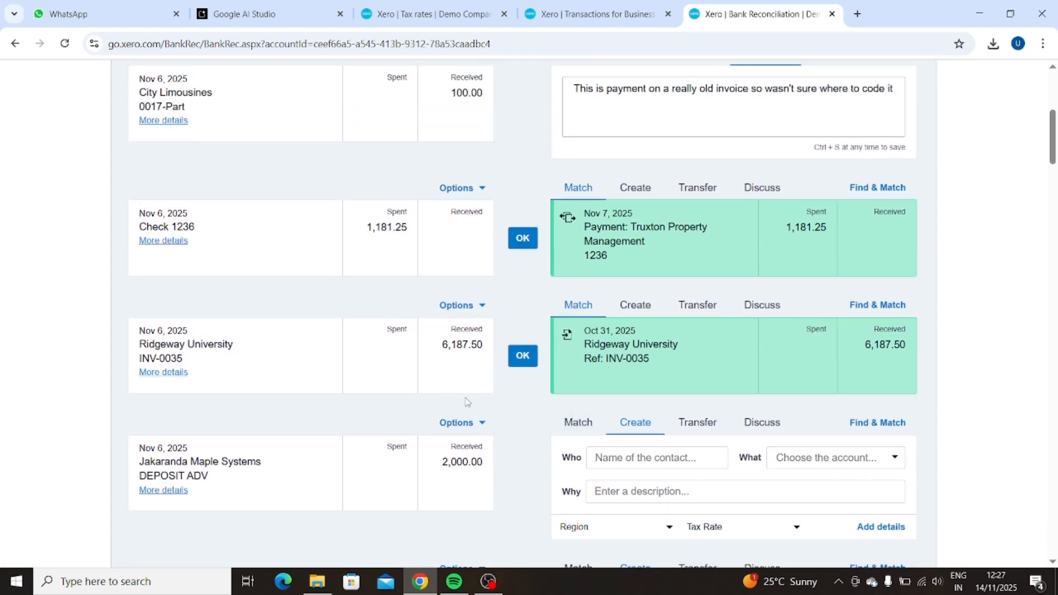
click(526, 244)
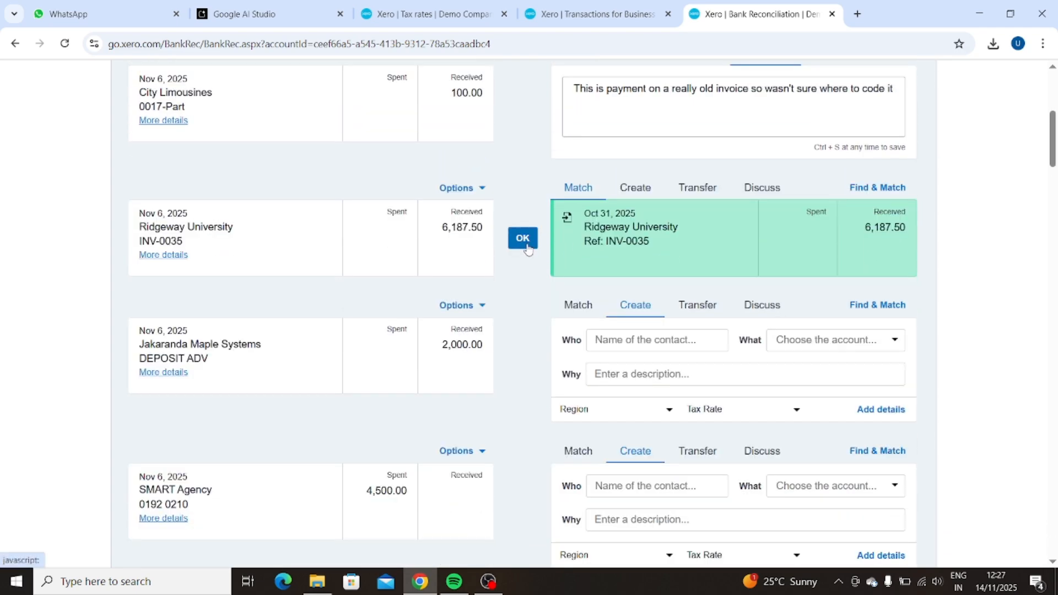
click(522, 239)
- In the new transaction for the Jakaranda Maple Systems deposit, enter uber as the contact and taxi as the description
scroll(488, 308, up, 1)
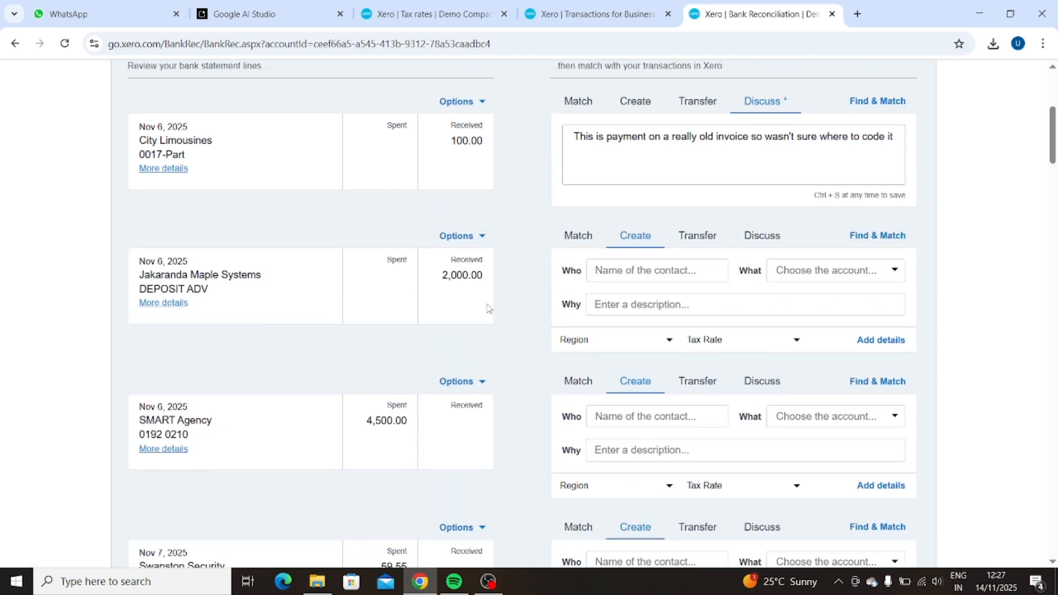
scroll(490, 307, down, 1)
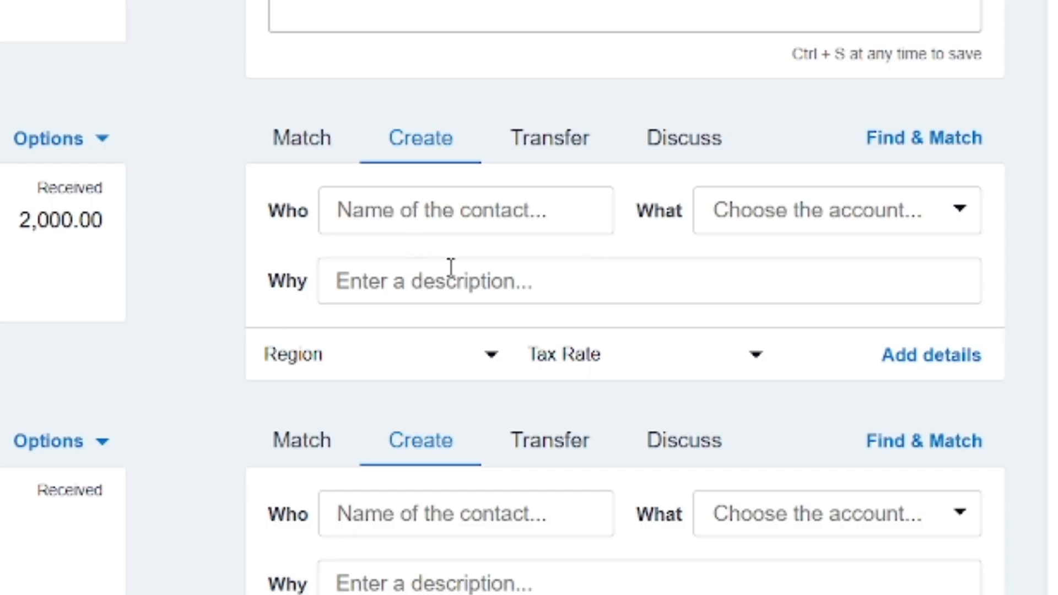
click(421, 194)
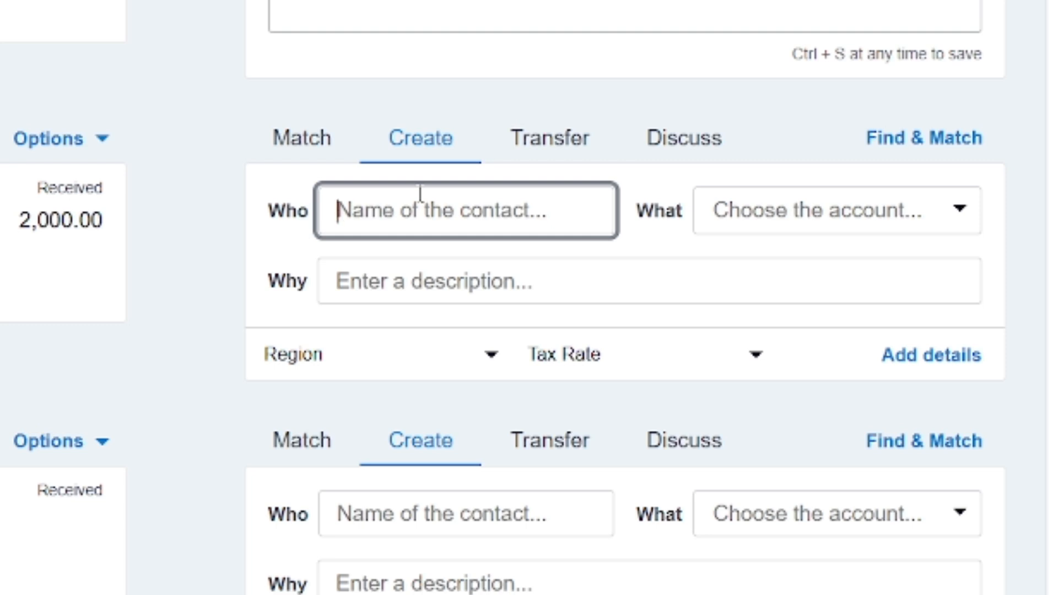
text(uber)
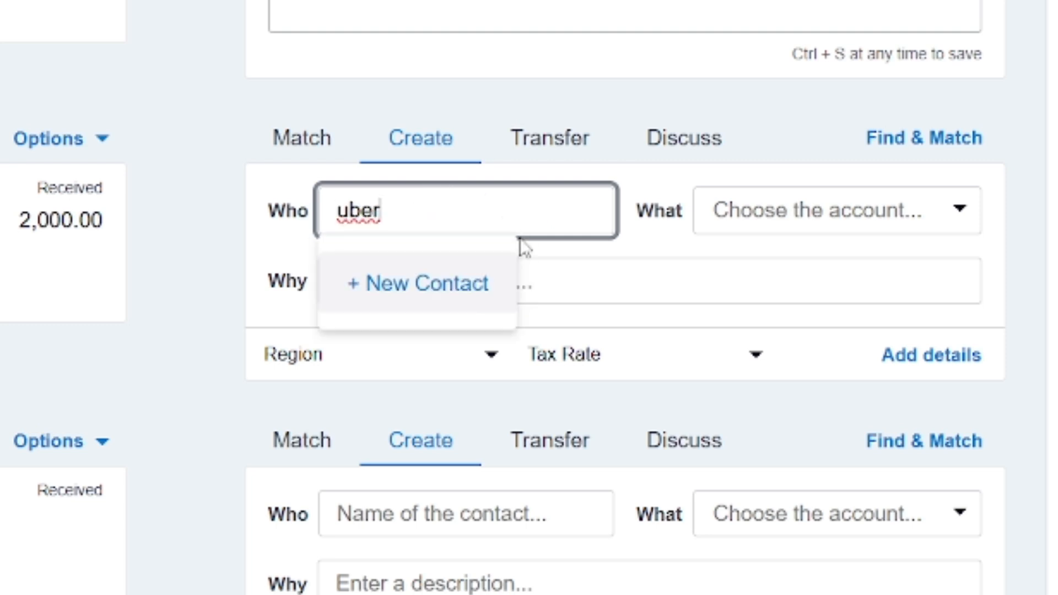
key(Tab)
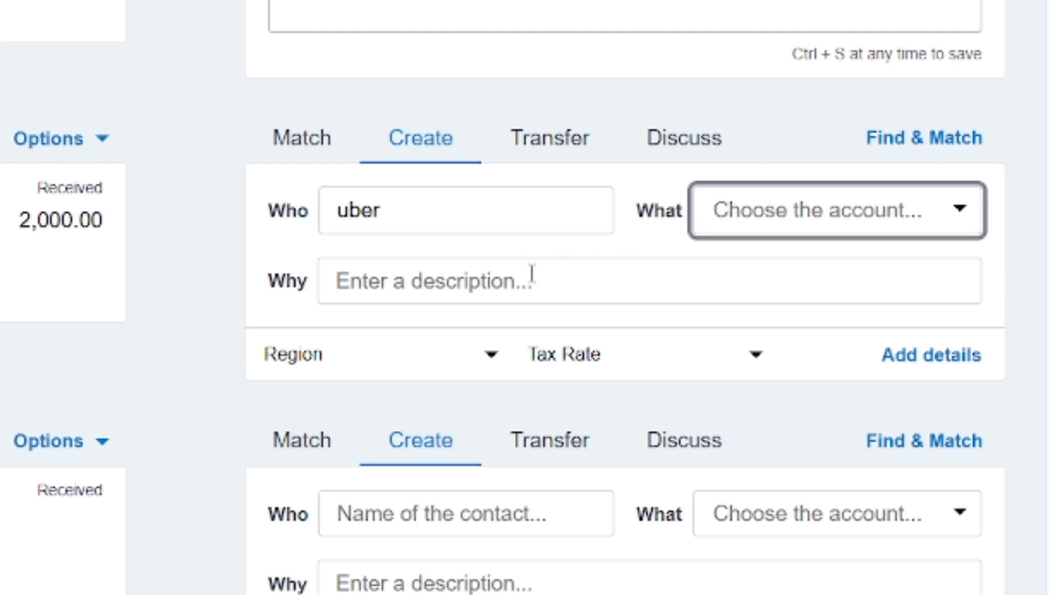
click(575, 279)
text(taxi)
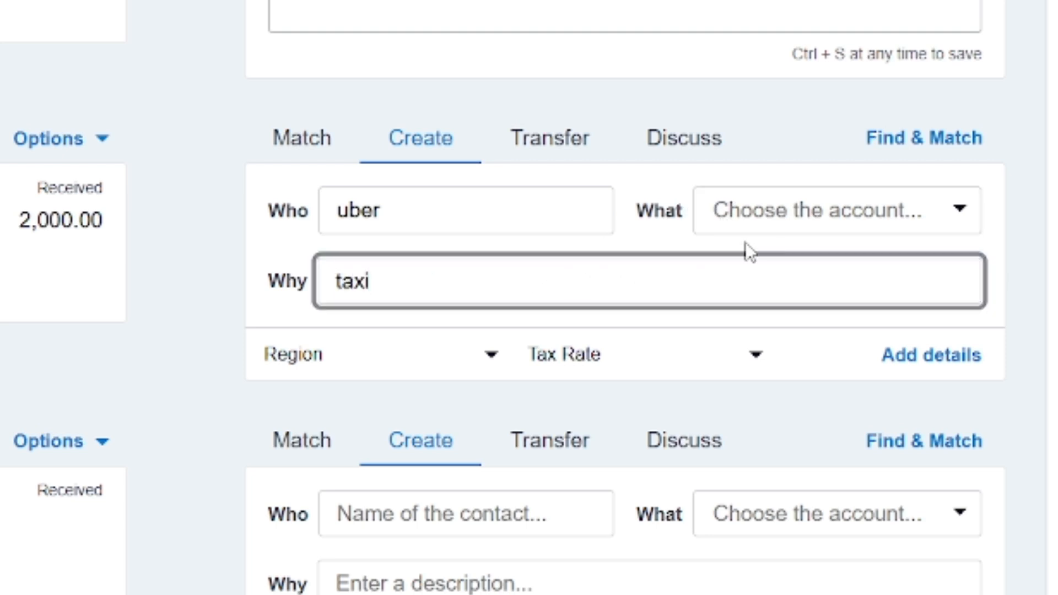
- Assign the uber taxi transaction to account 684 - Travel with the tax rate Tax on Purchases (9.25%)
click(796, 217)
click(959, 212)
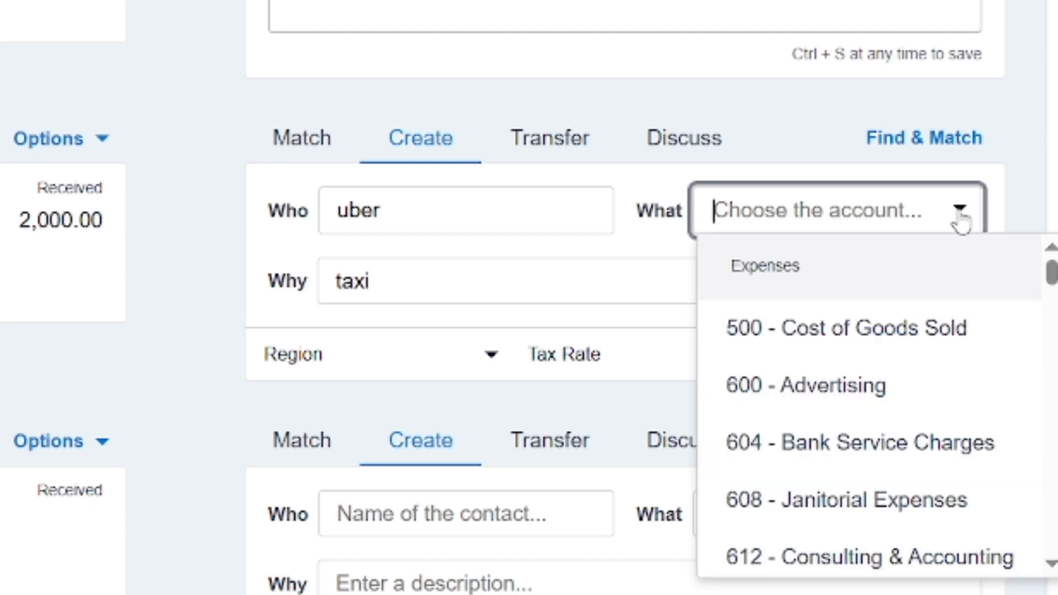
text(tra)
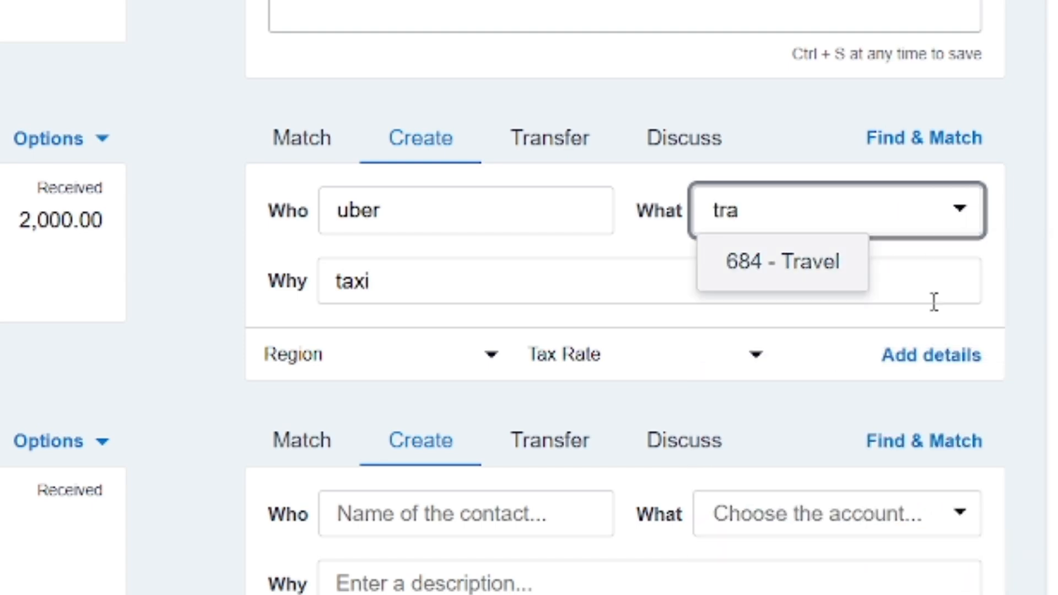
click(796, 256)
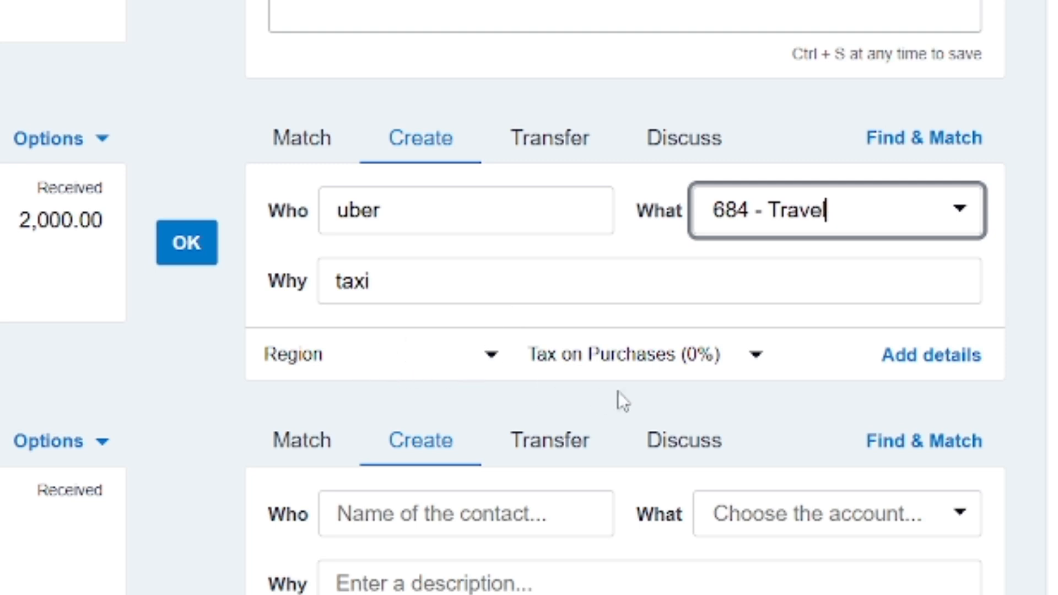
click(722, 366)
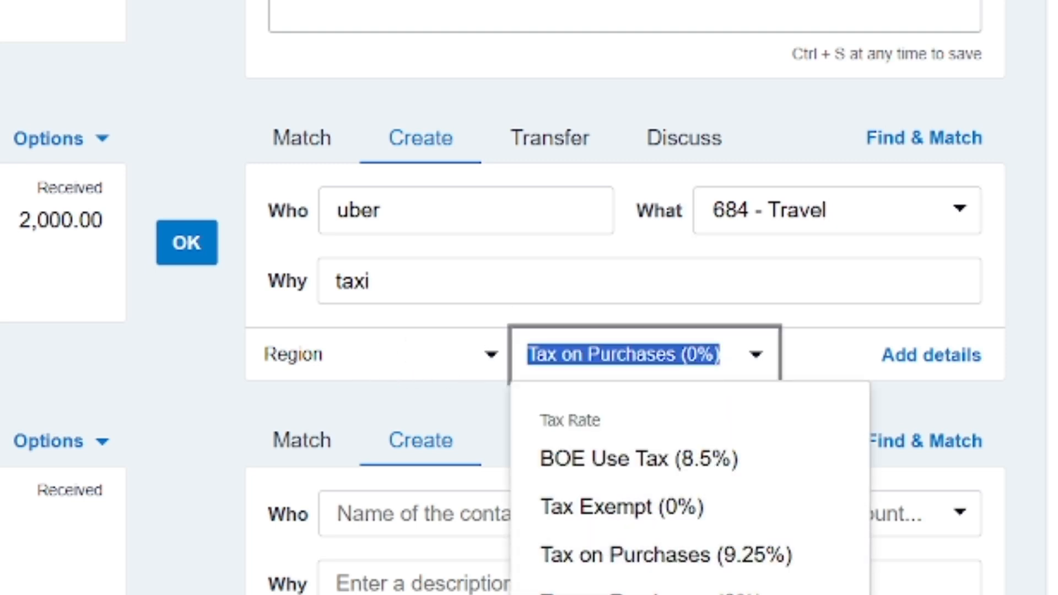
click(672, 561)
- Set the uber taxi transaction's region to North and reconcile it with the 2,000.00 bank statement line
click(483, 355)
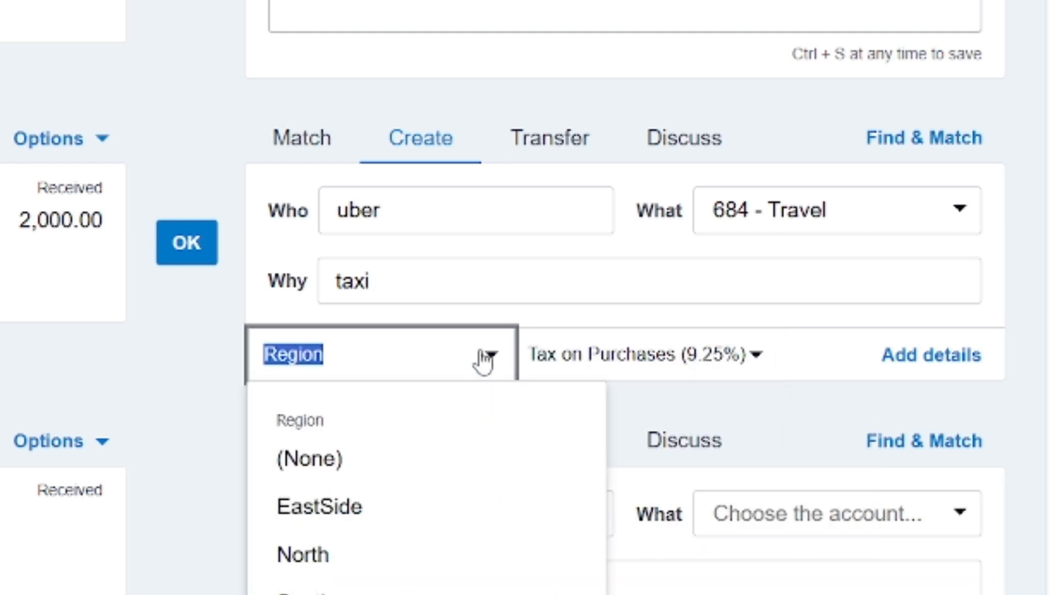
click(347, 567)
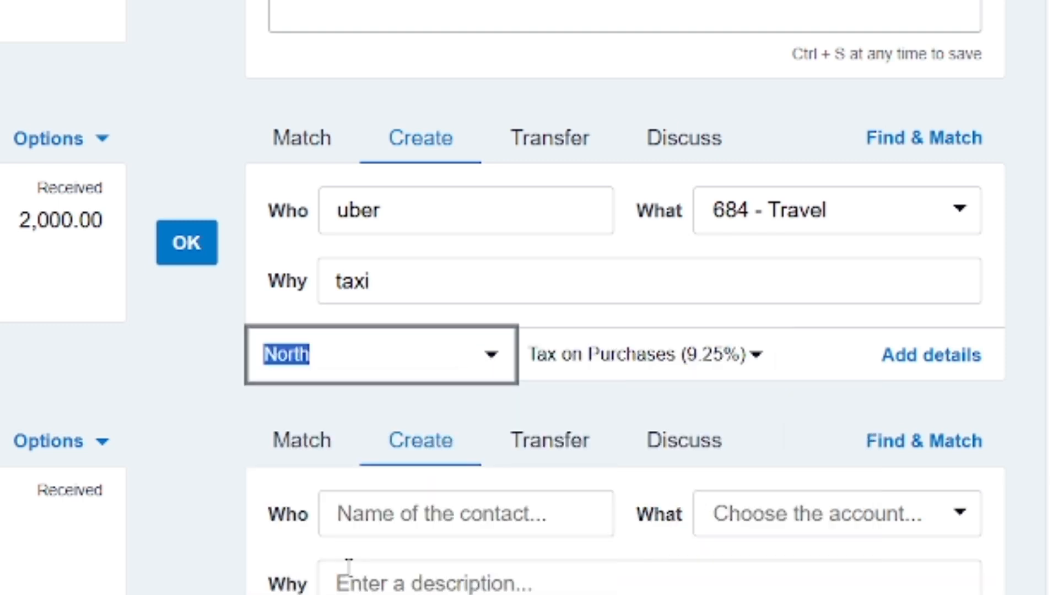
click(187, 243)
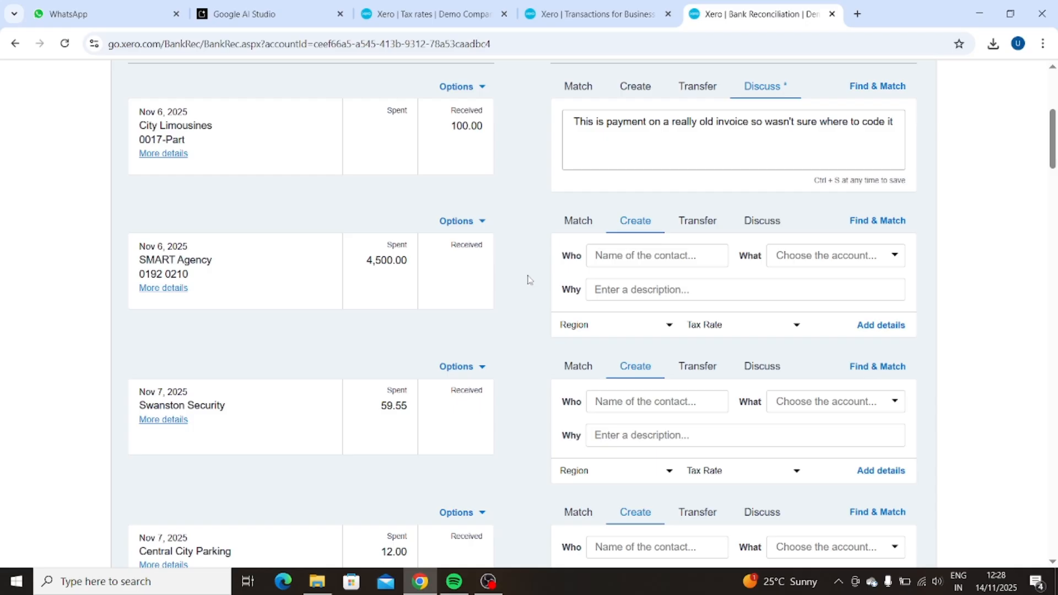
- Examine the Checking Account's statement and Xero balances and its first unreconciled statement lines
scroll(207, 307, down, 2)
scroll(225, 482, up, 1)
scroll(534, 387, up, 5)
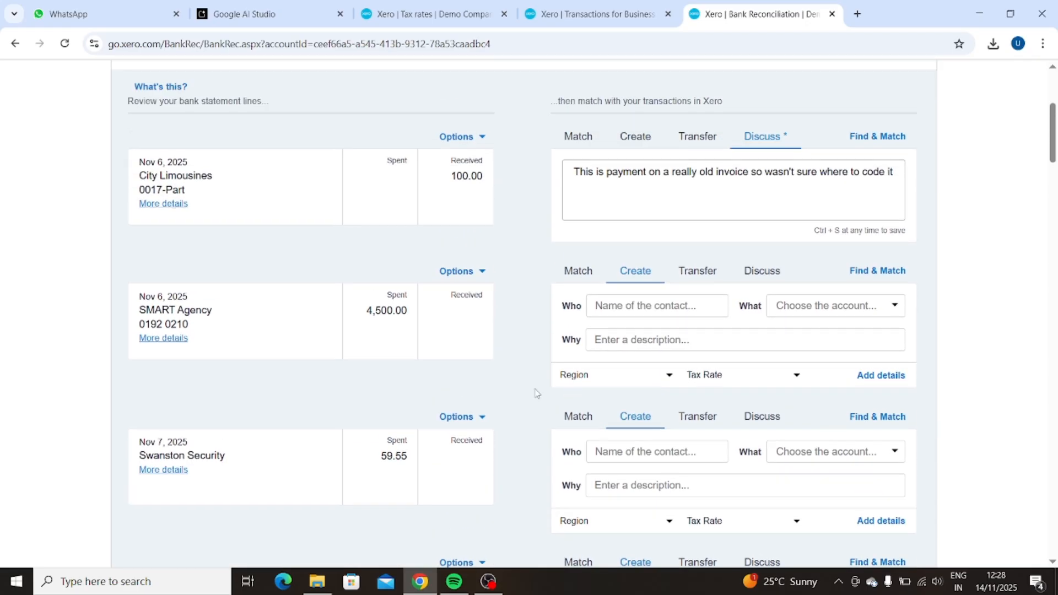
scroll(572, 287, down, 1)
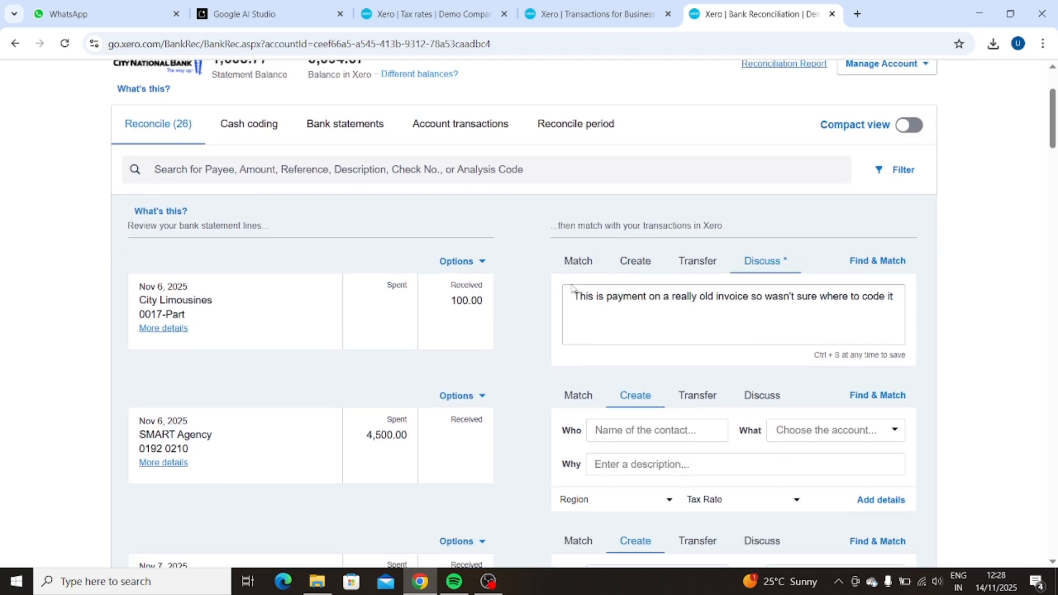
scroll(571, 288, up, 2)
scroll(571, 288, down, 1)
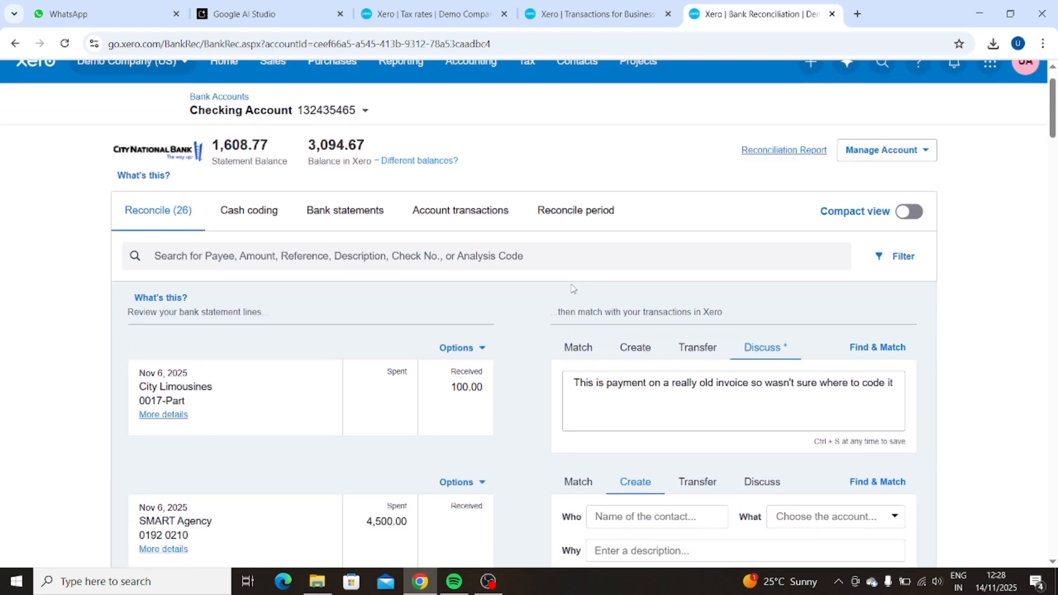
scroll(572, 288, down, 1)
scroll(572, 288, up, 2)
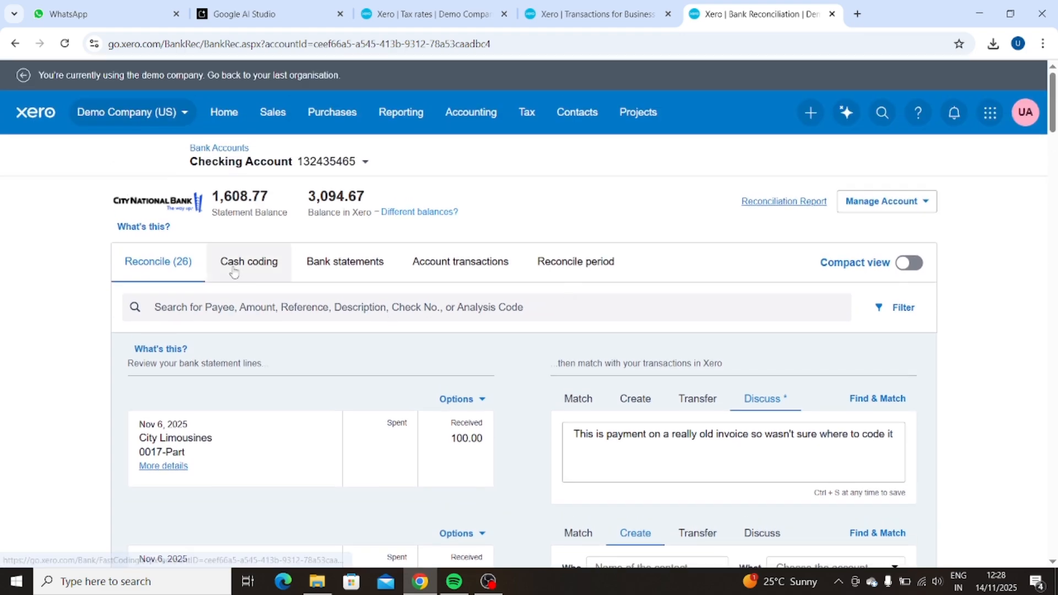
scroll(283, 278, down, 3)
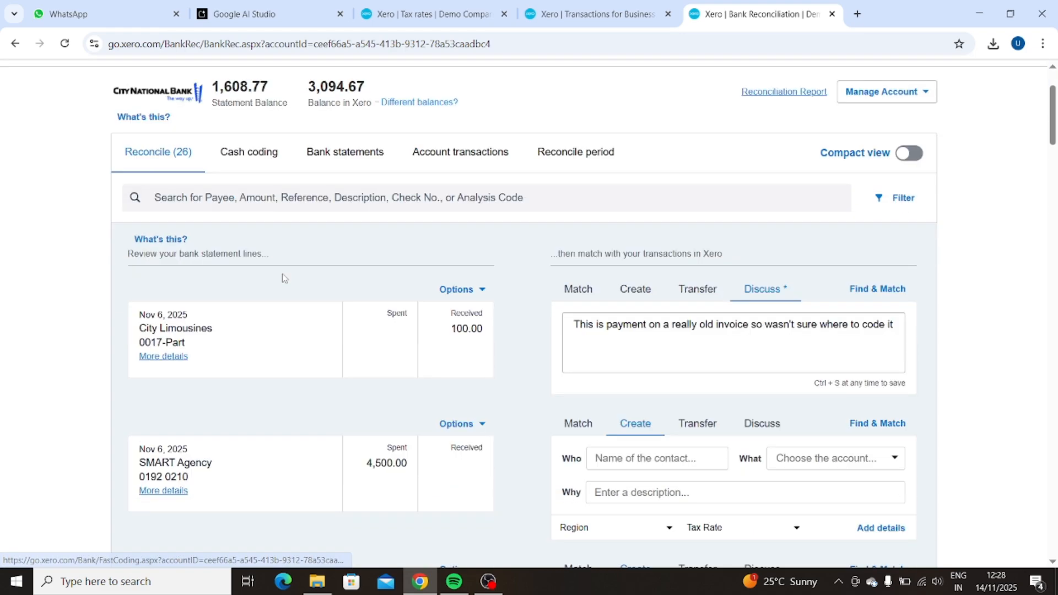
scroll(282, 279, up, 3)
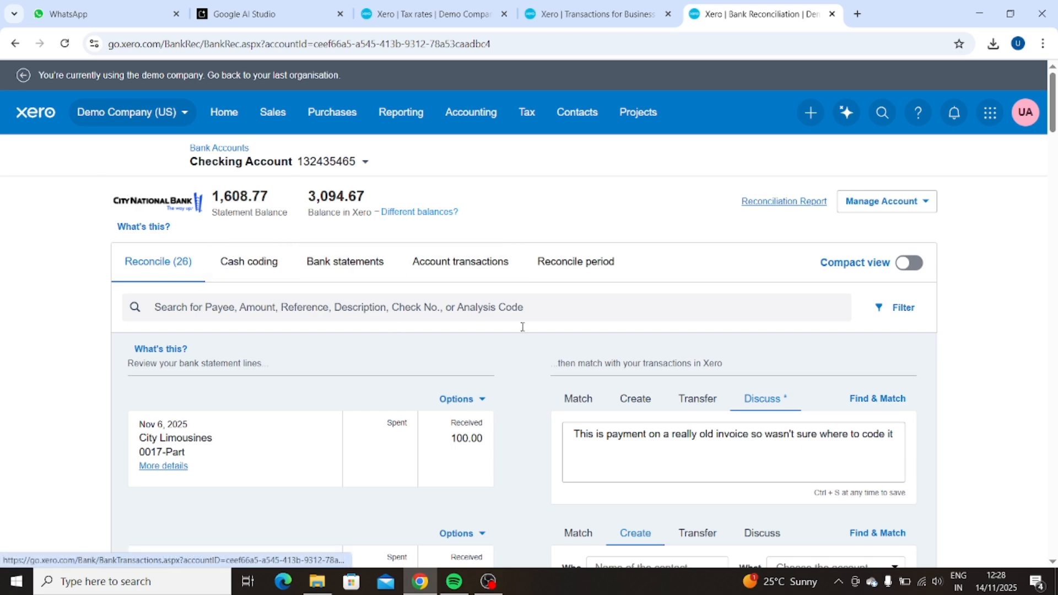
- Reconcile the Gateway Motors statement line with its suggested payment match, Ref 449
scroll(524, 336, down, 10)
scroll(527, 353, down, 2)
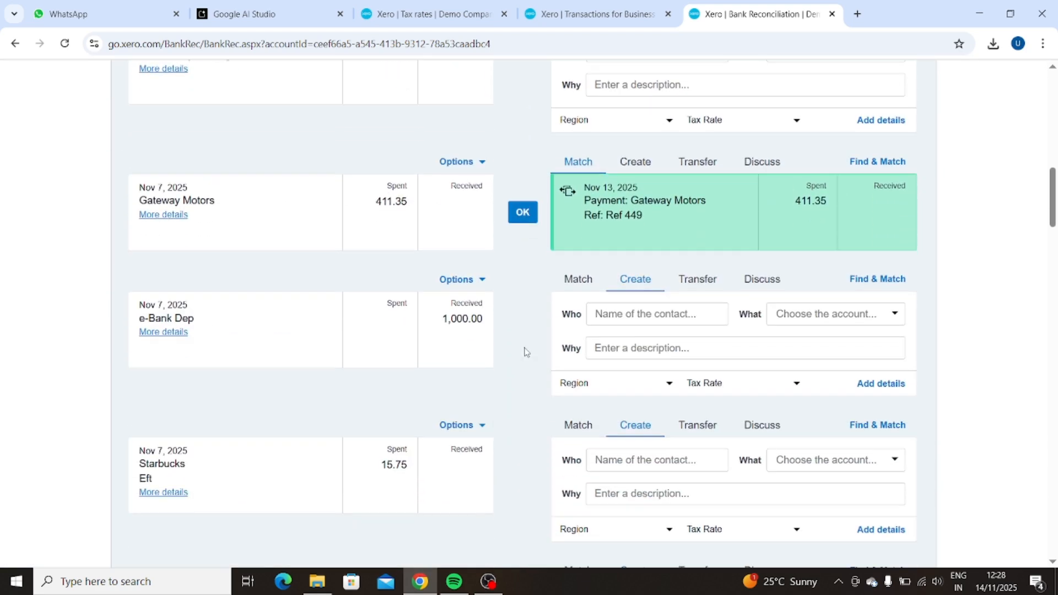
click(522, 213)
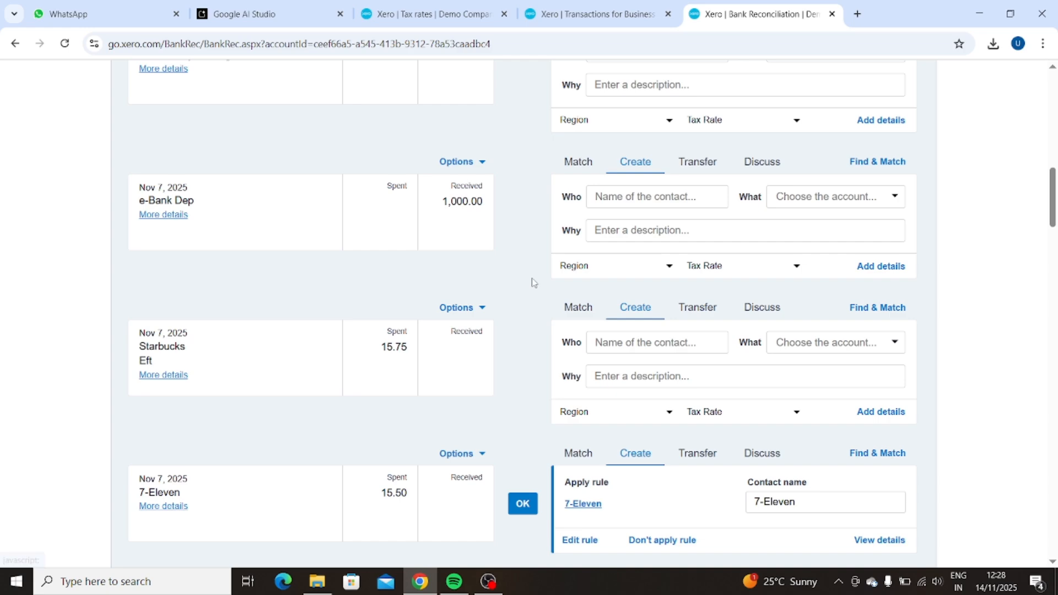
scroll(533, 282, up, 10)
scroll(533, 286, up, 2)
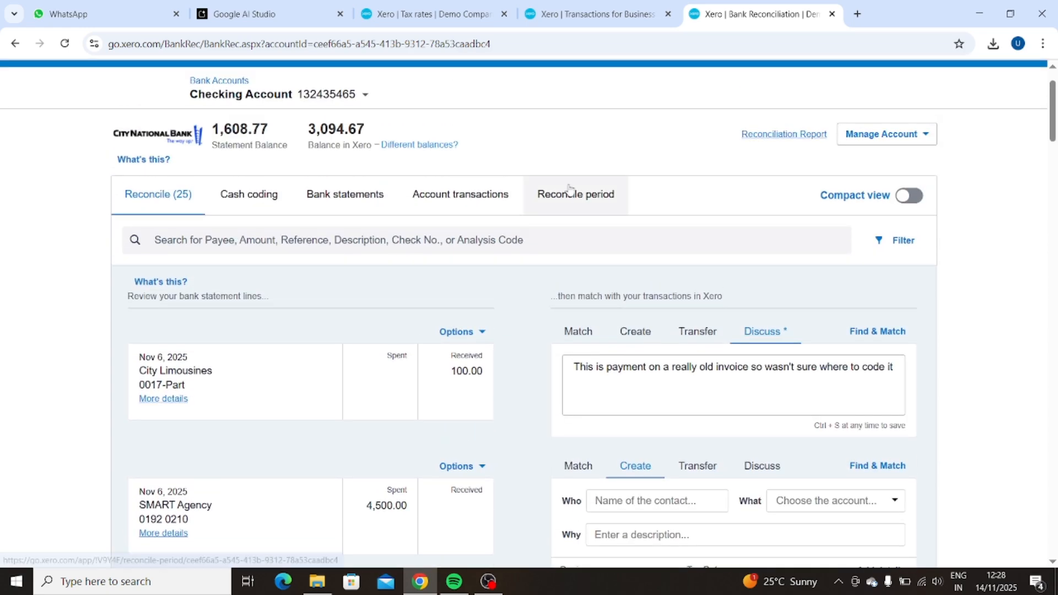
scroll(567, 193, up, 1)
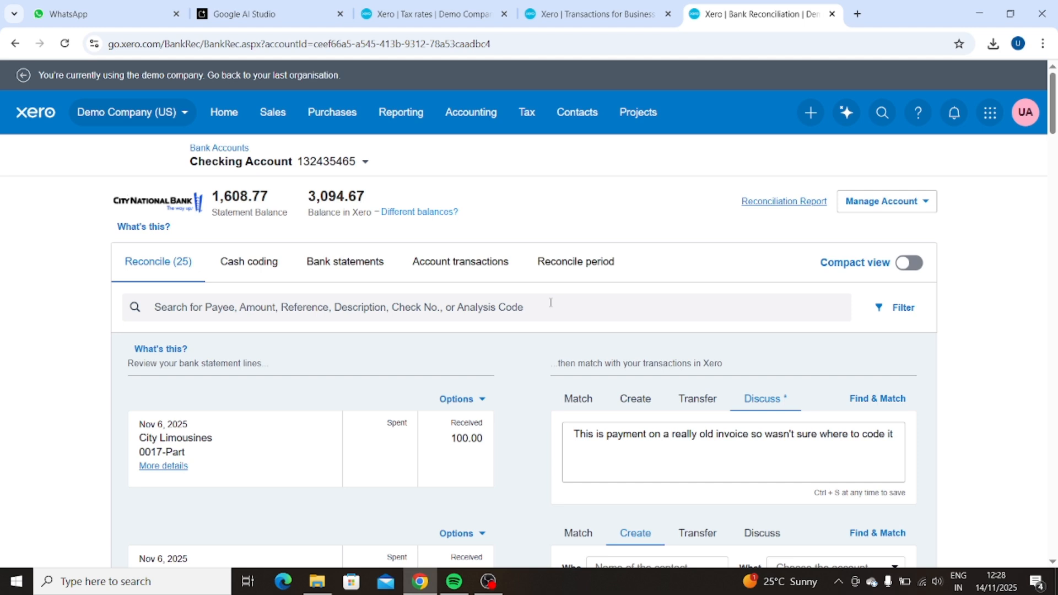